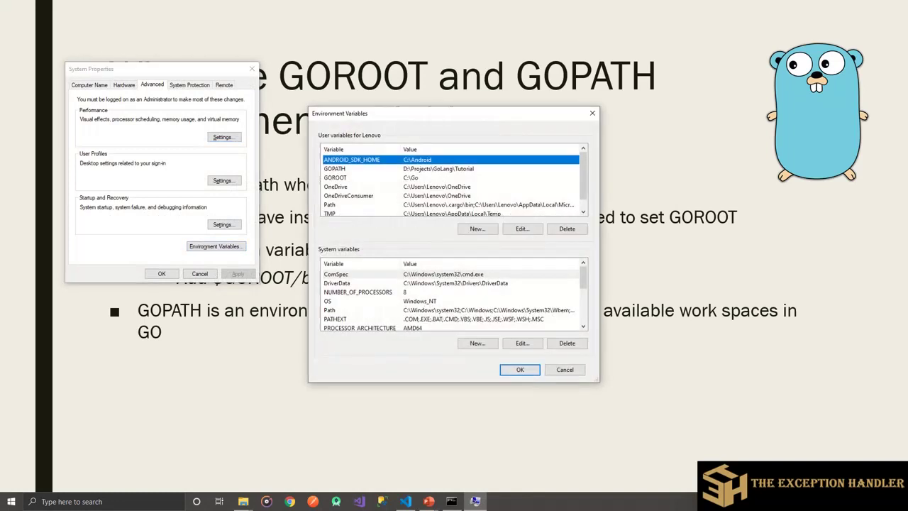
Step: In Environment Variables, select GOROOT and then the user Path variable
click(335, 177)
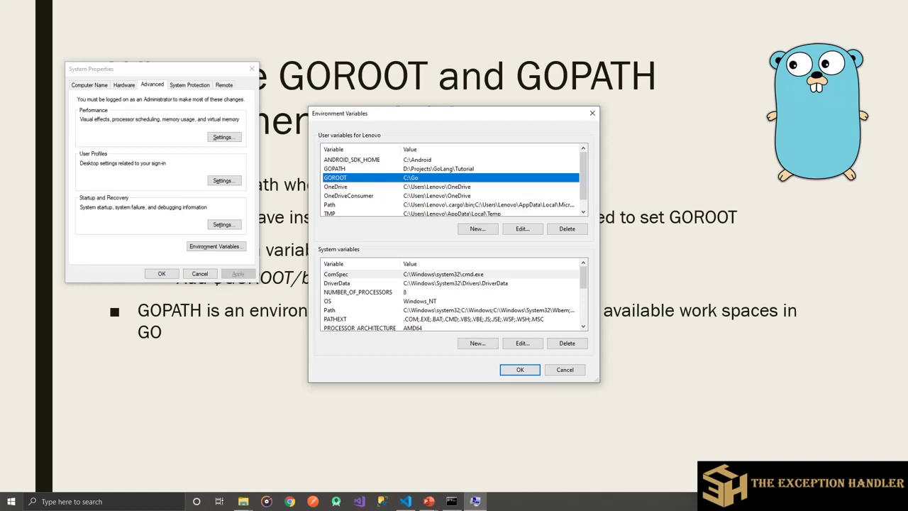
click(348, 204)
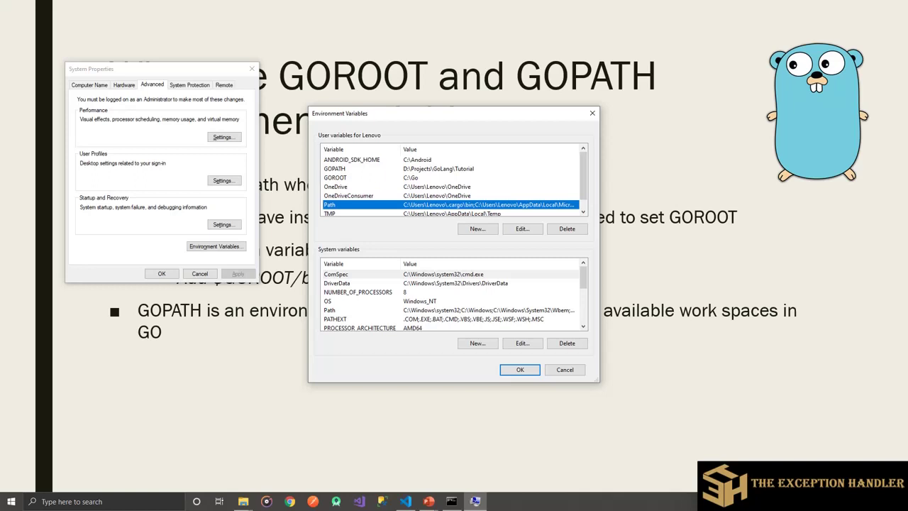
Step: Edit the user Path variable and highlight its C:\Go\bin entry
key(alt+e)
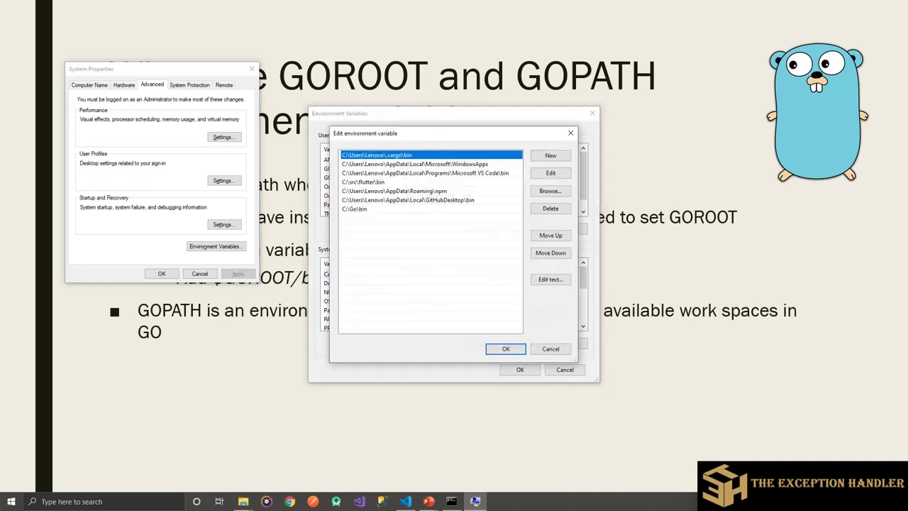
click(355, 208)
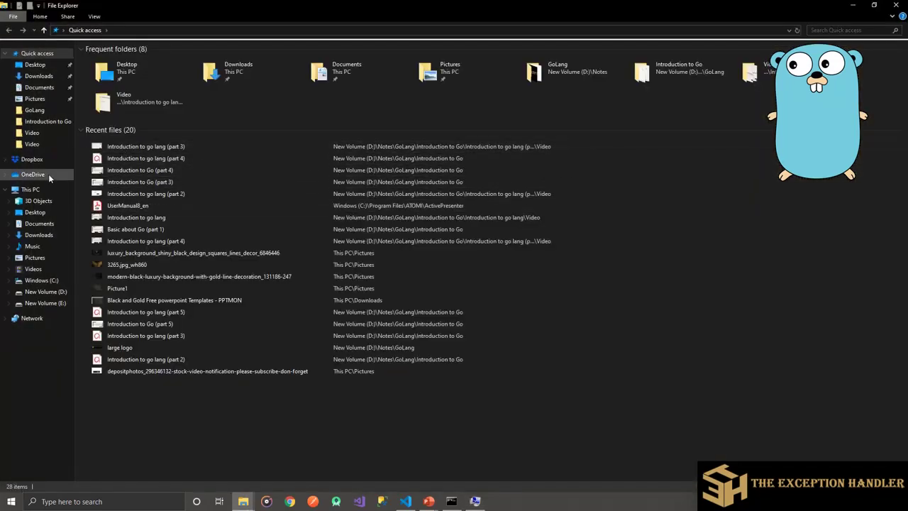
Step: Browse to C:\Go\bin, inspect the go and gofmt applications, then return to C:\Go
click(30, 190)
double_click(139, 143)
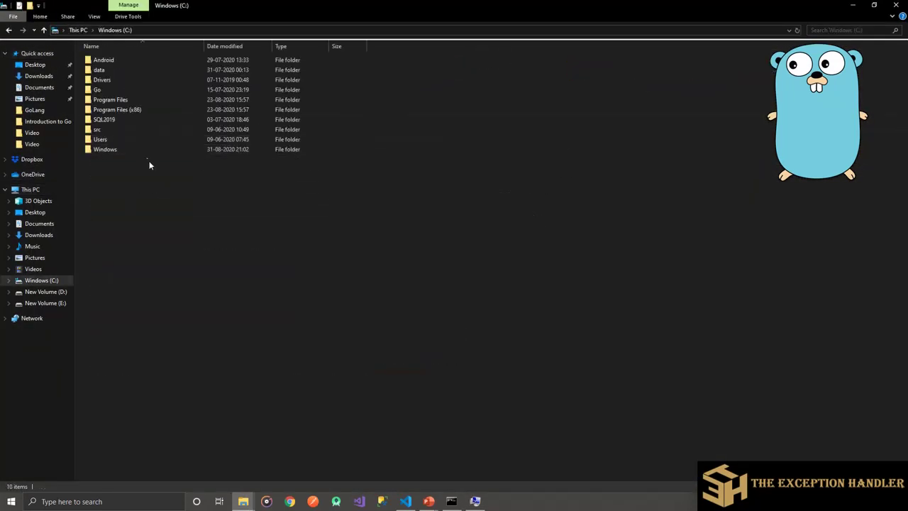
double_click(115, 90)
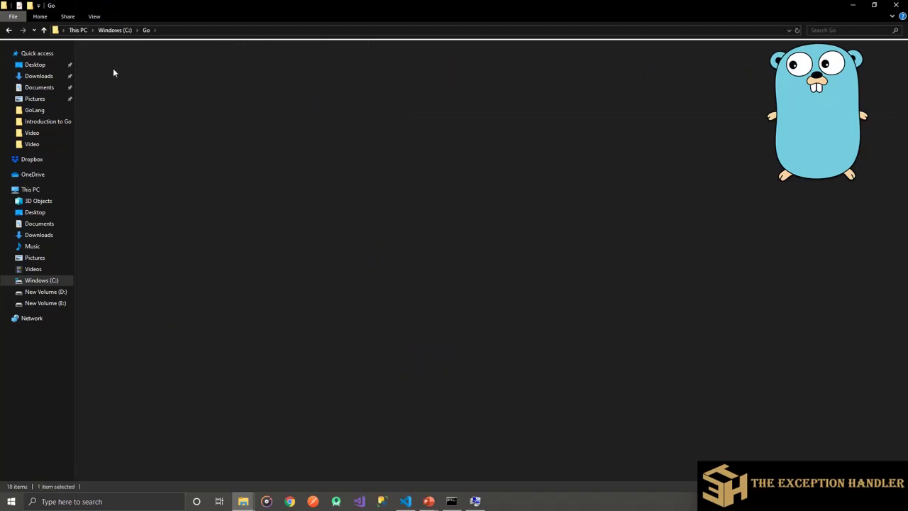
double_click(113, 71)
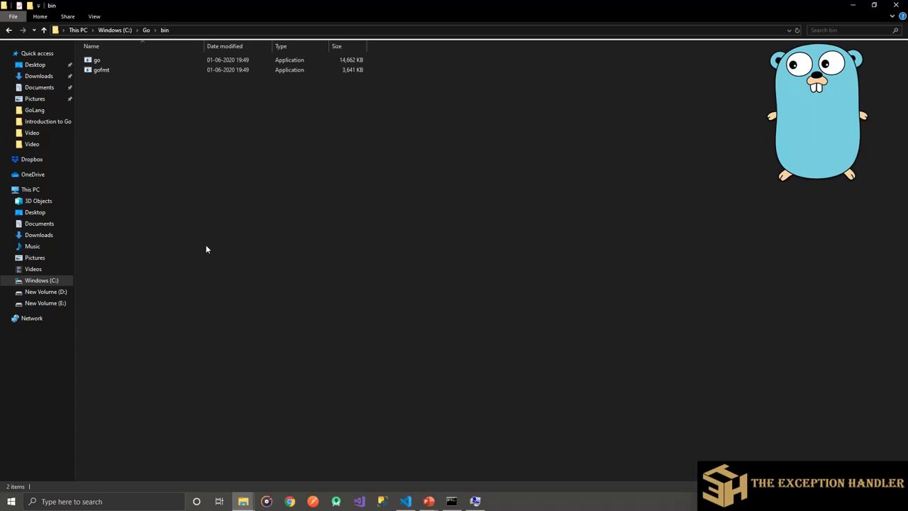
click(113, 63)
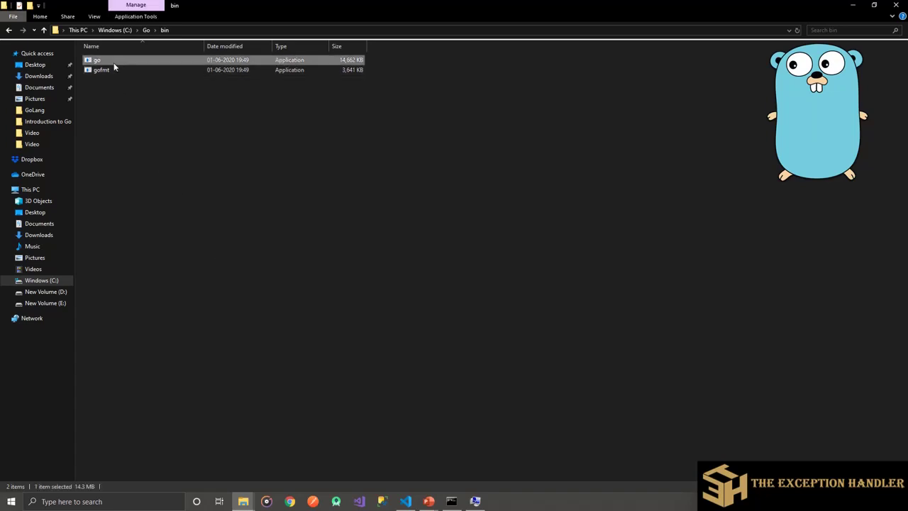
click(124, 70)
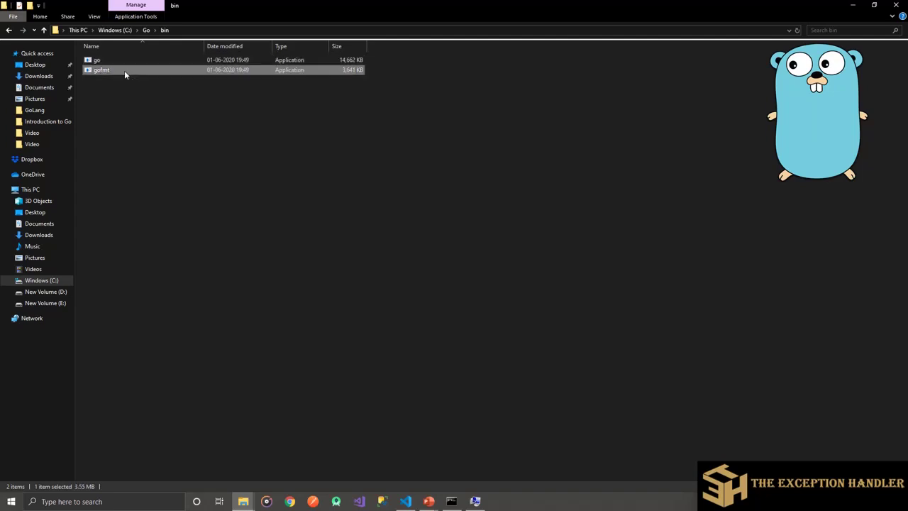
click(144, 30)
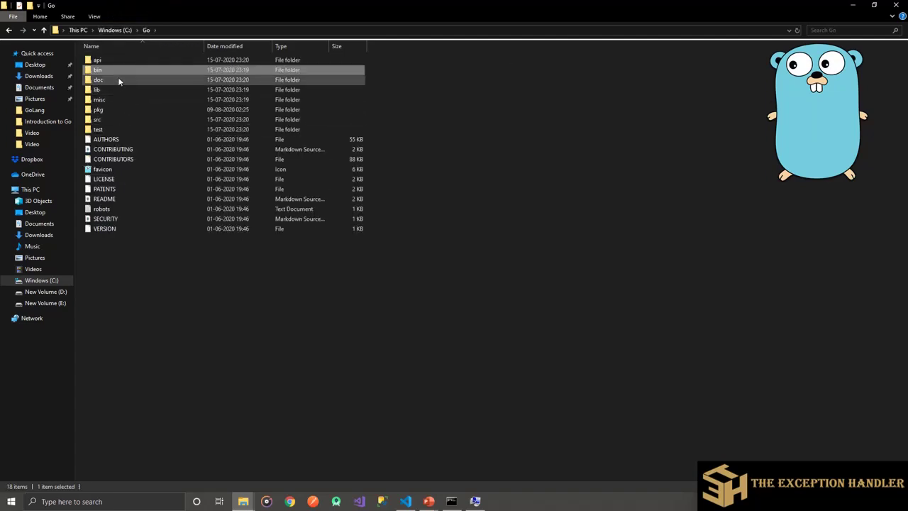
Step: Look inside C:\Go\src at the go folder, then open the fmt package folder
double_click(107, 125)
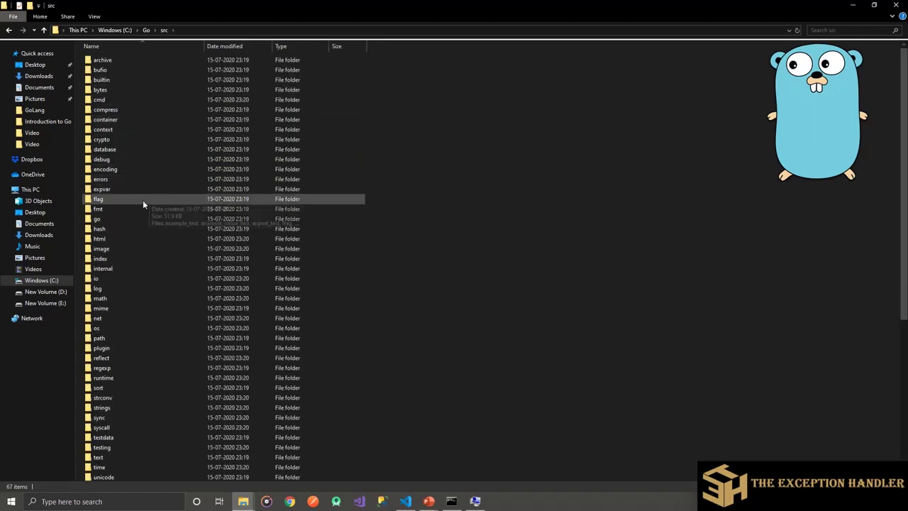
double_click(134, 219)
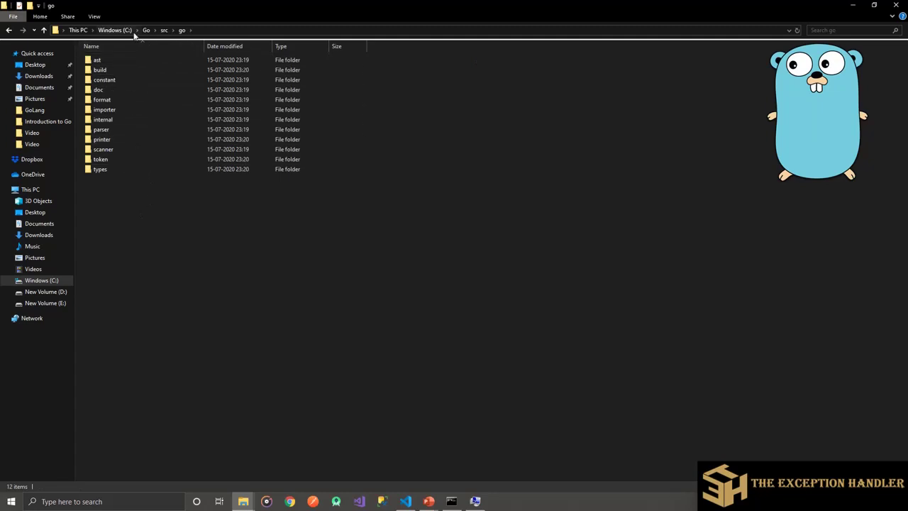
click(165, 31)
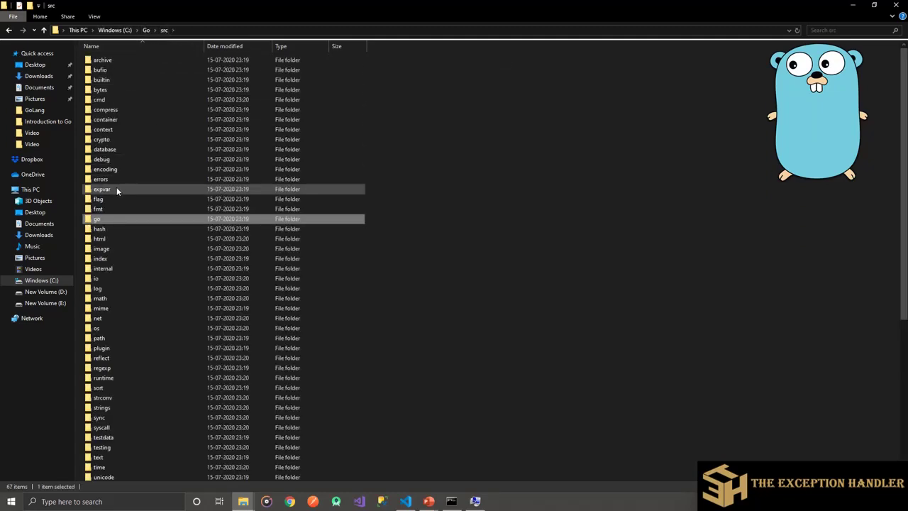
double_click(112, 206)
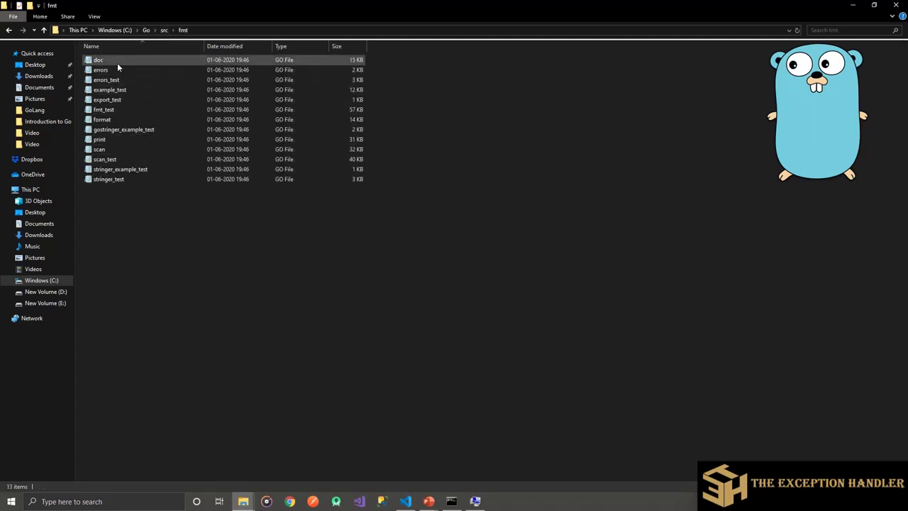
Step: View print.go in Notepad, close it, and navigate back up to C:\Go
click(122, 141)
double_click(122, 139)
double_click(439, 185)
scroll(322, 225, down, 8)
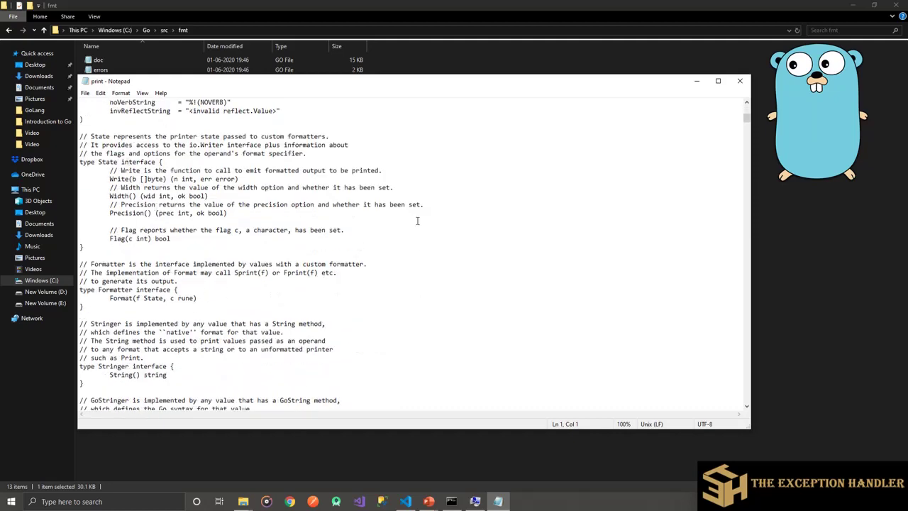
click(740, 80)
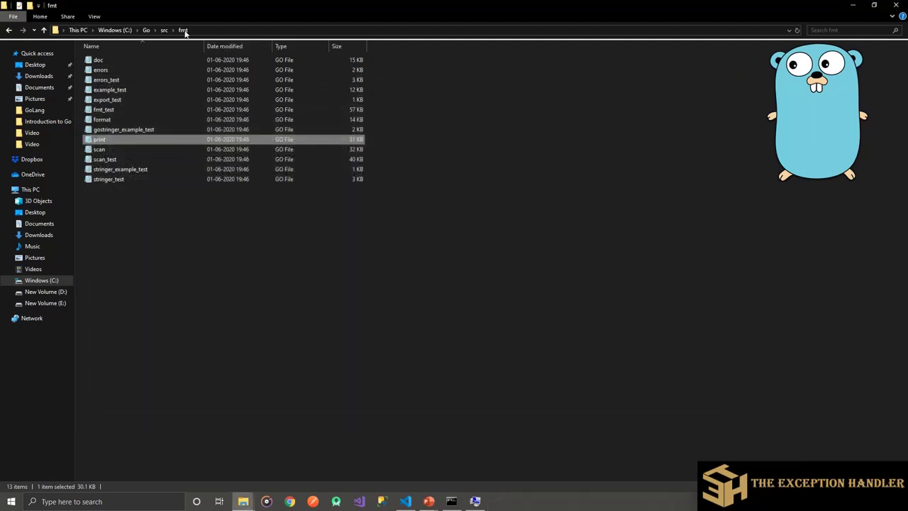
click(163, 30)
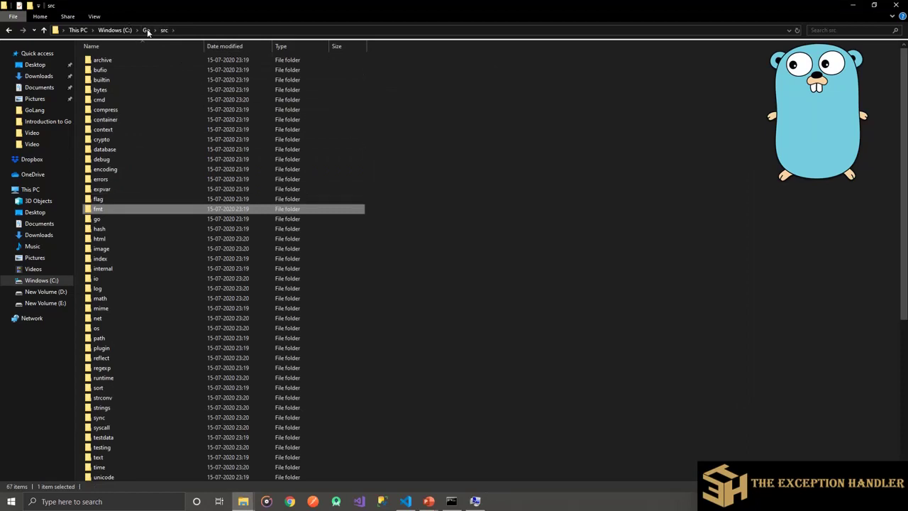
click(147, 29)
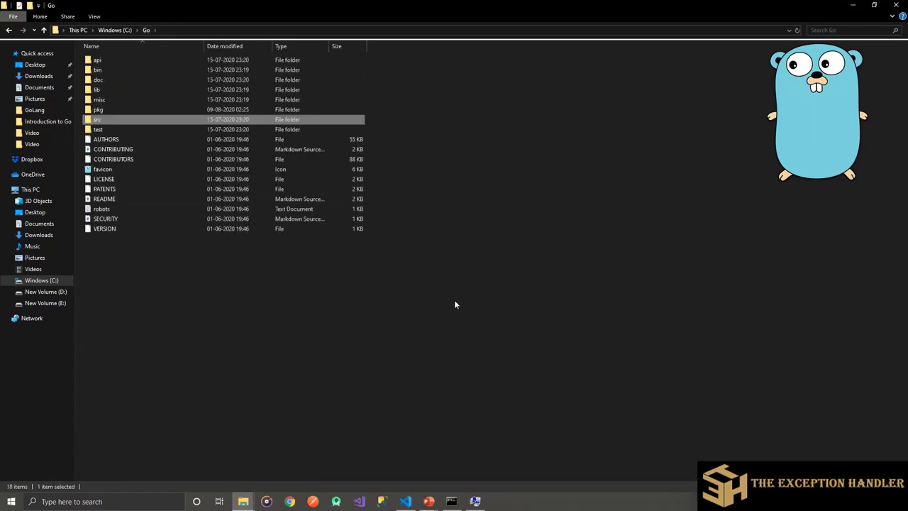
click(460, 427)
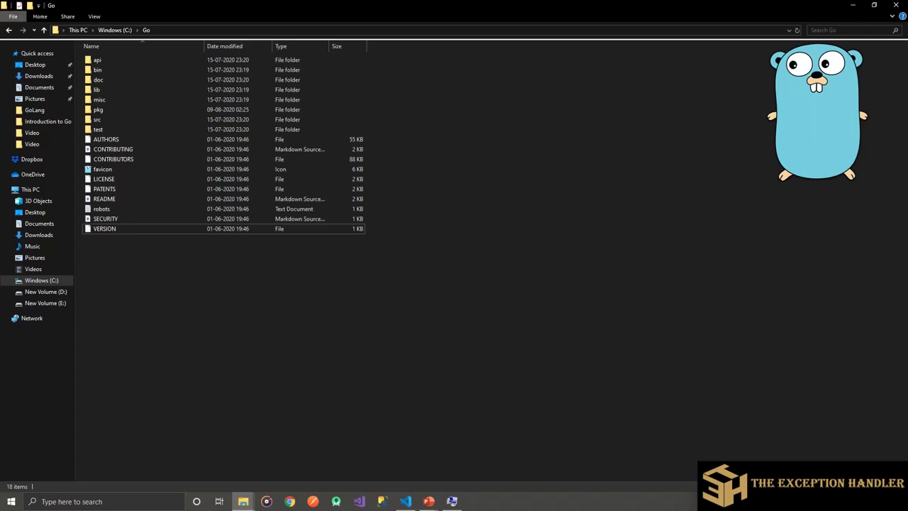
Step: Reopen Environment Variables and inspect GOPATH's value, D:\Projects\GoLang\Tutorial, without changing it
click(454, 501)
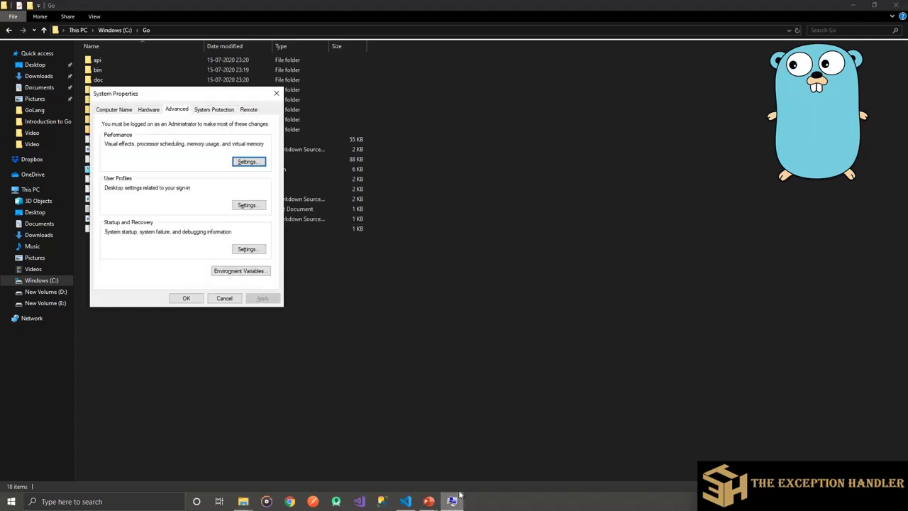
click(237, 268)
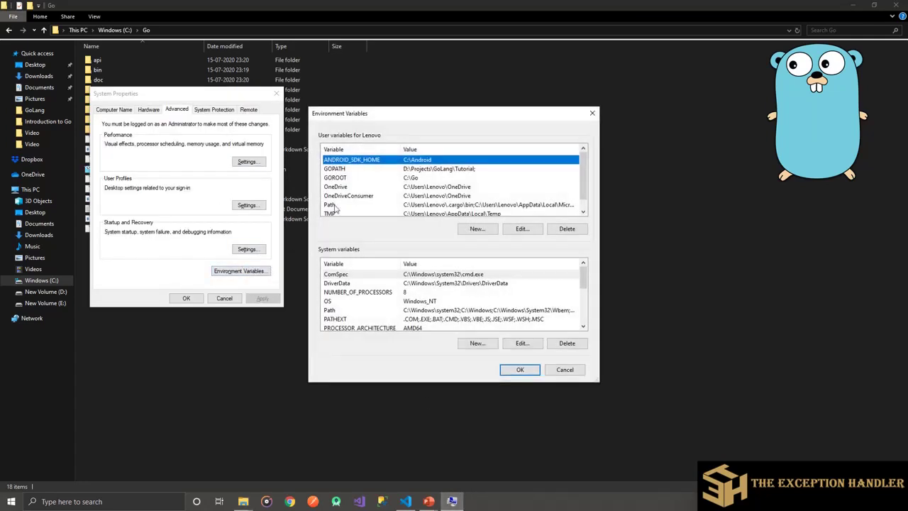
click(345, 170)
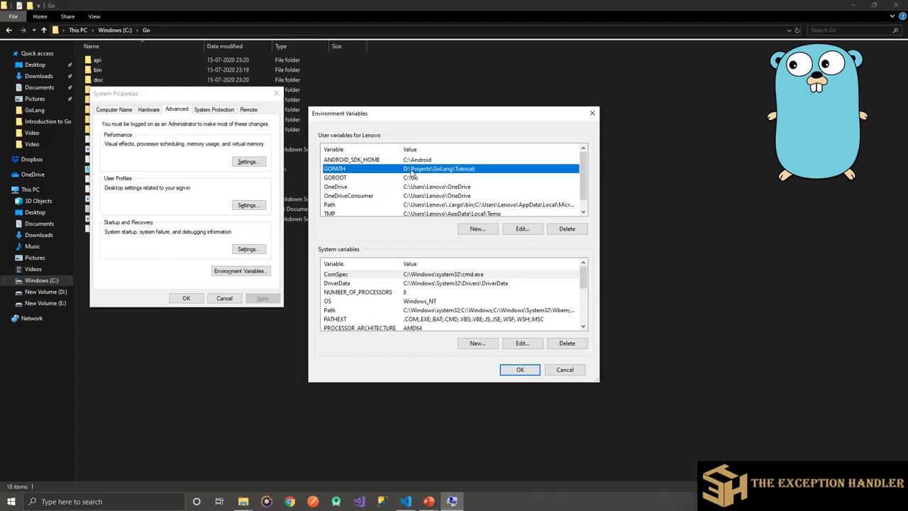
double_click(448, 172)
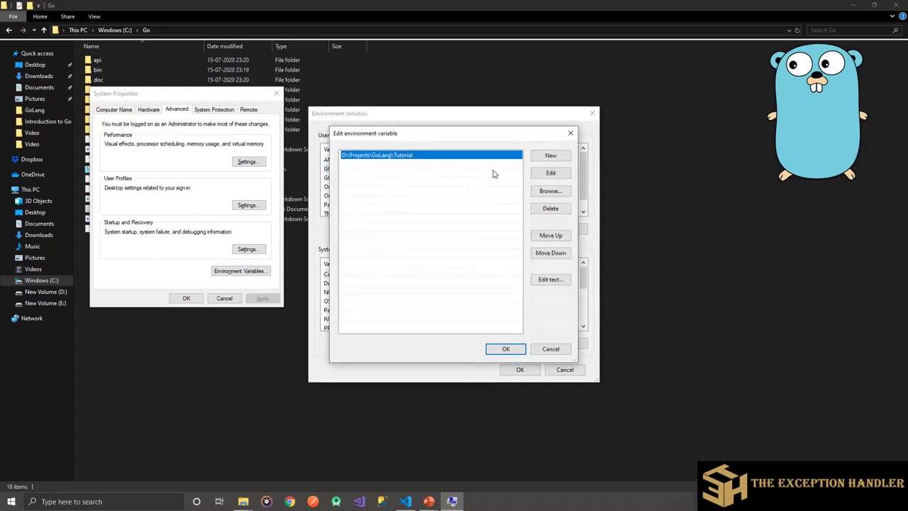
click(558, 348)
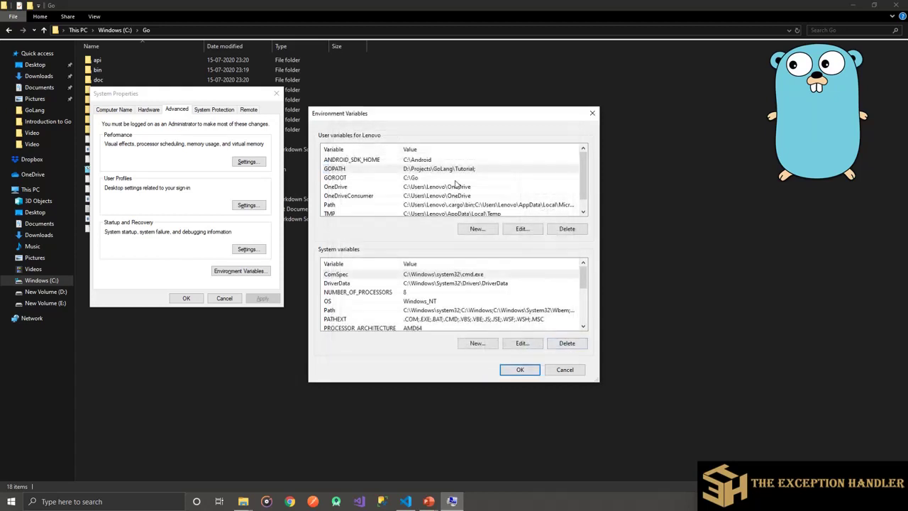
click(460, 171)
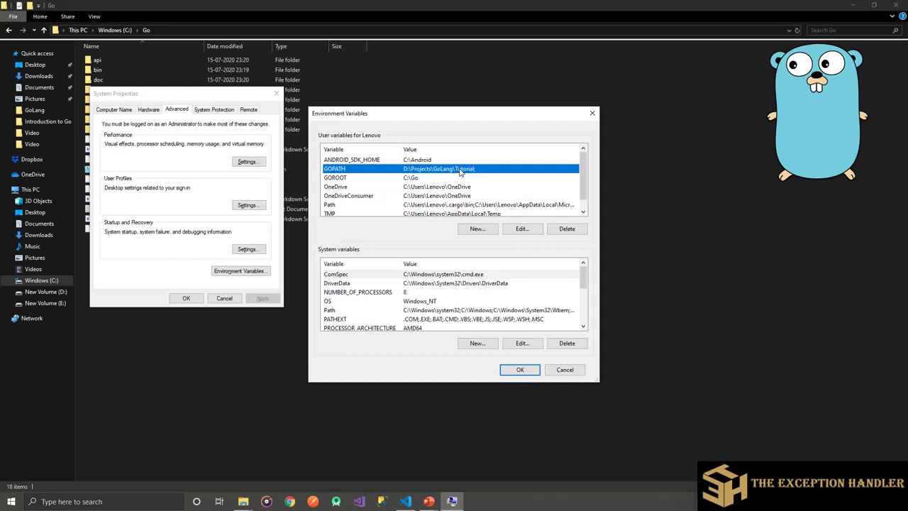
click(484, 231)
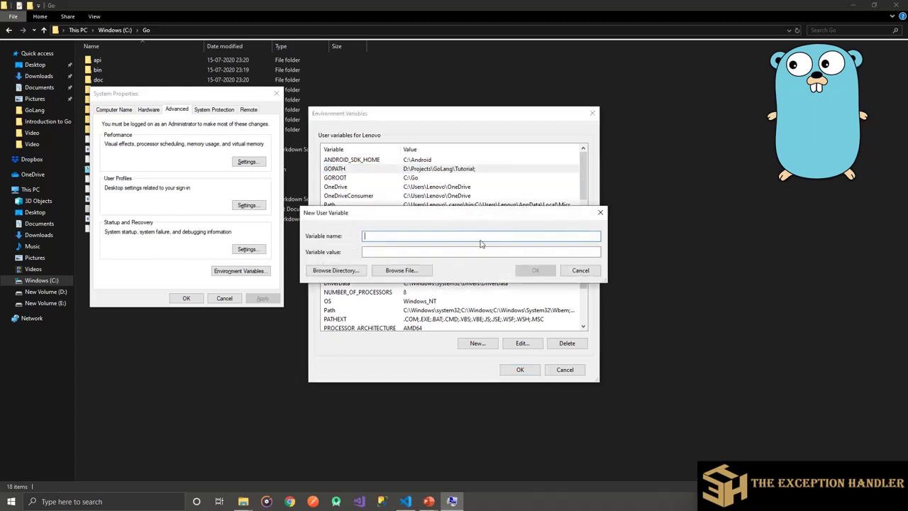
click(581, 271)
Step: Open GOPATH's edit list, cancel without saving, and close Environment Variables with OK
click(465, 169)
click(508, 231)
click(377, 168)
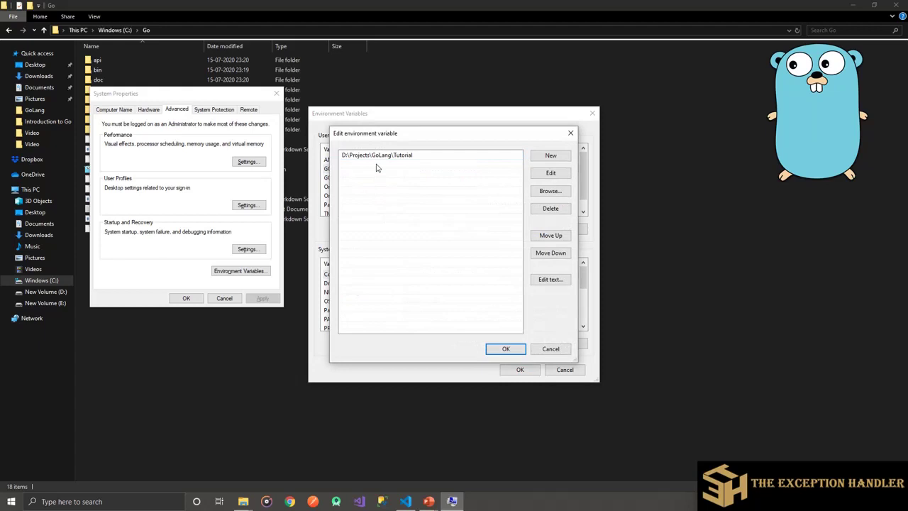
click(550, 156)
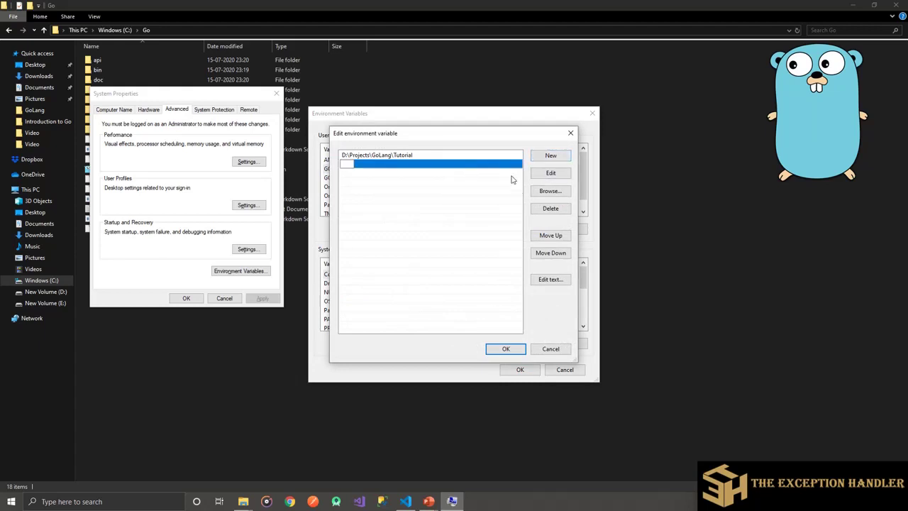
click(554, 350)
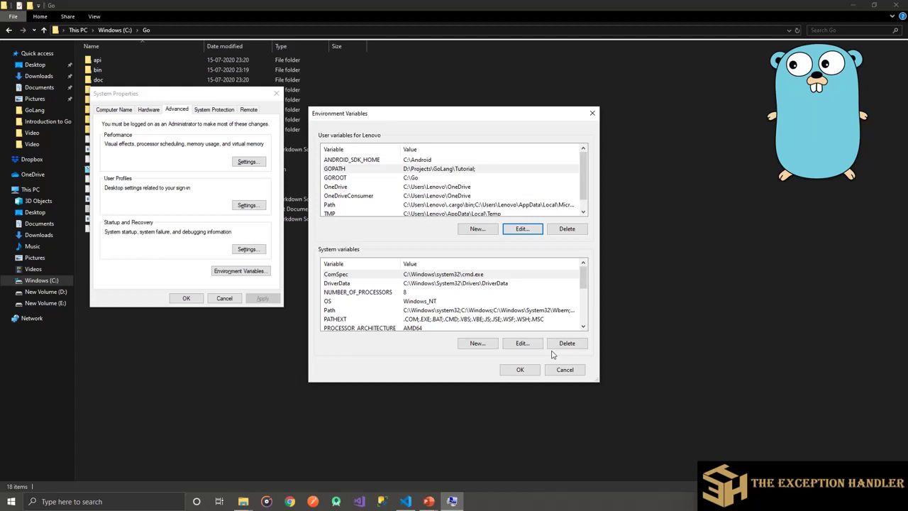
click(460, 169)
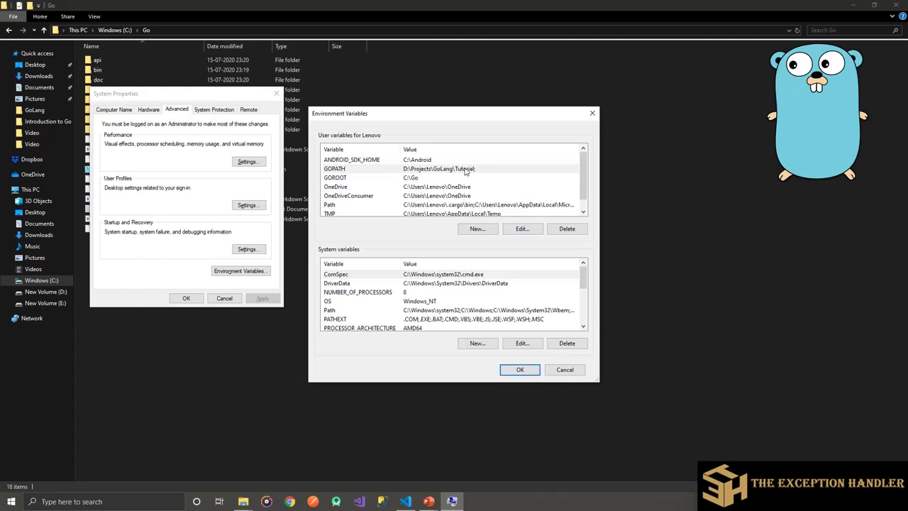
click(520, 370)
Step: Close System Properties, switch to VS Code, collapse pkg, and focus the terminal
click(186, 298)
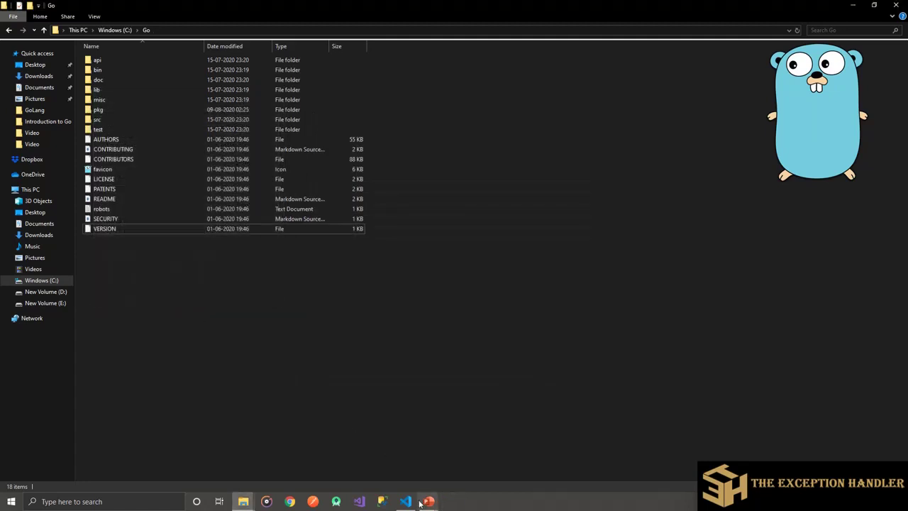
click(406, 501)
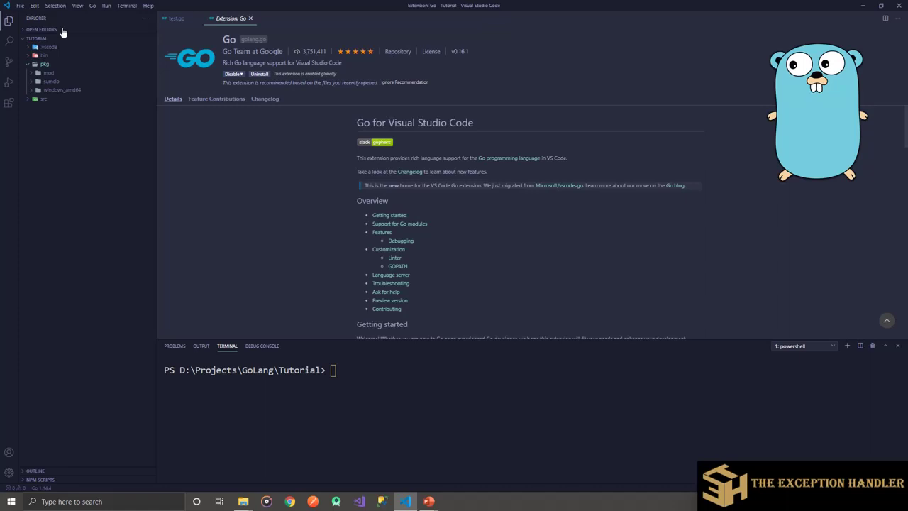
click(28, 65)
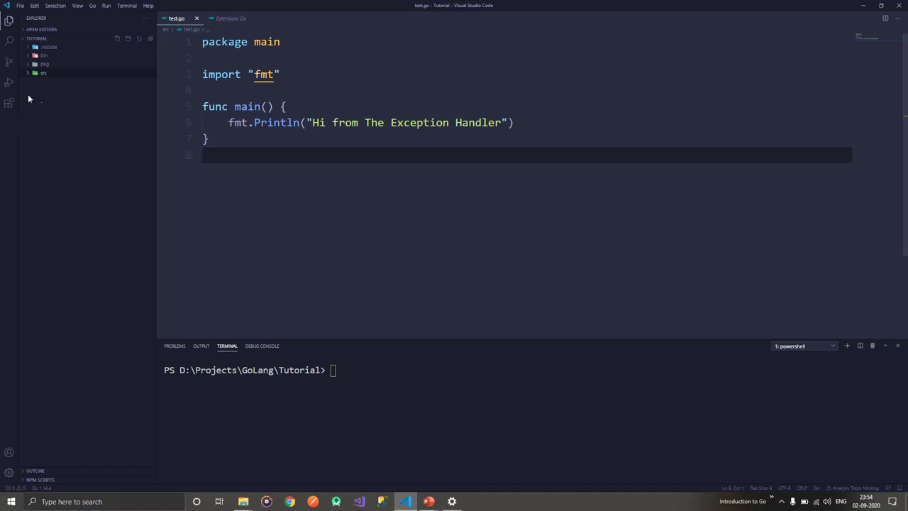
click(400, 394)
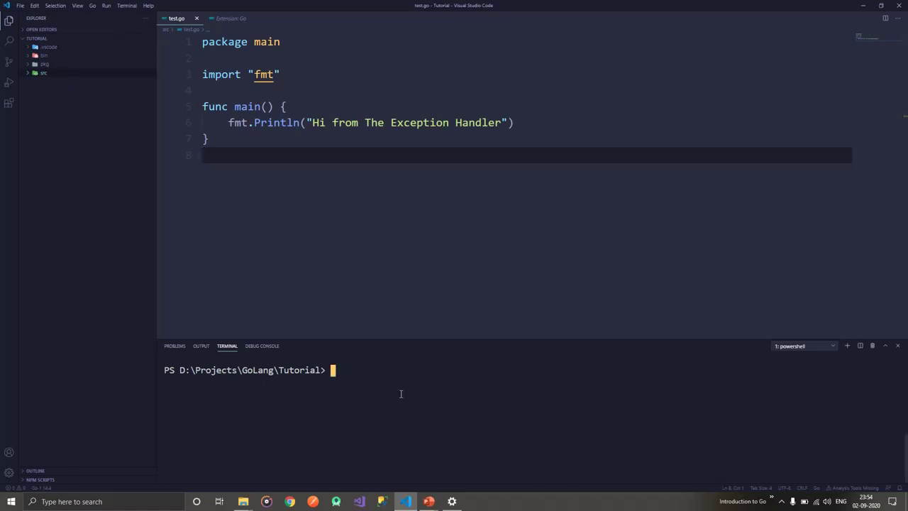
Step: Run dir in the terminal to list the workspace's .vscode, bin, pkg and src folders
text(dir)
key(Return)
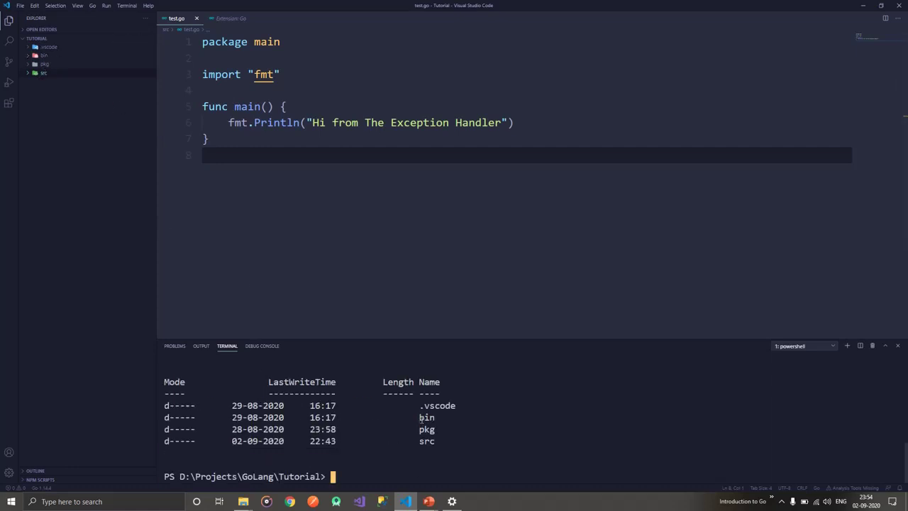
drag(418, 418, 439, 441)
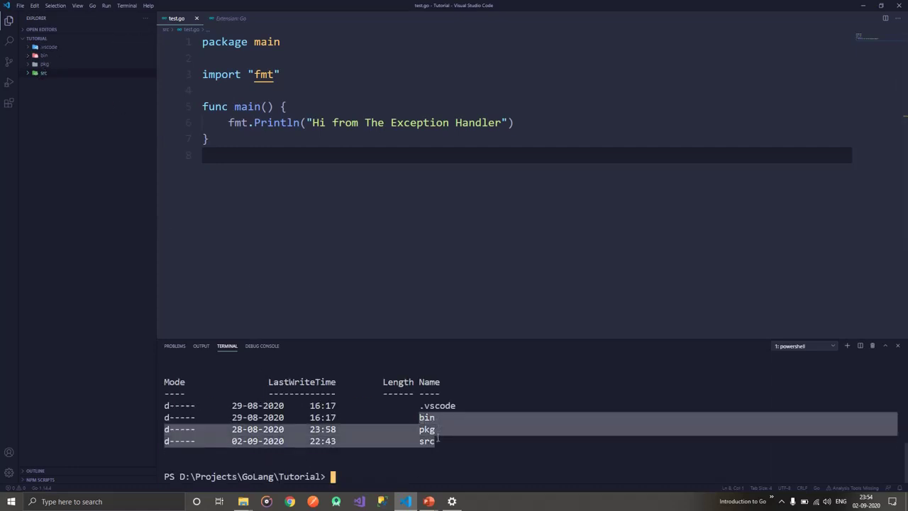
key(ctrl+c)
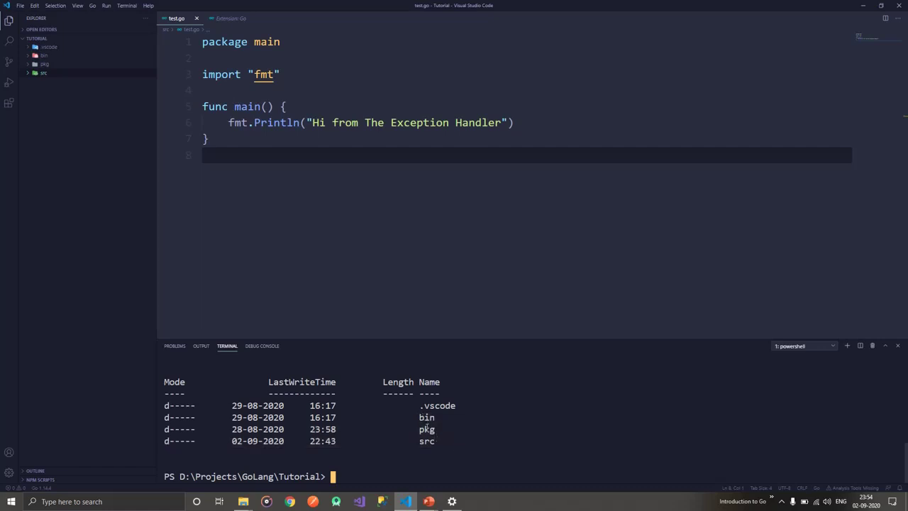
Step: Highlight the bin, pkg and src folder names in the dir listing
double_click(427, 429)
double_click(428, 442)
double_click(427, 418)
double_click(428, 430)
double_click(432, 441)
click(28, 73)
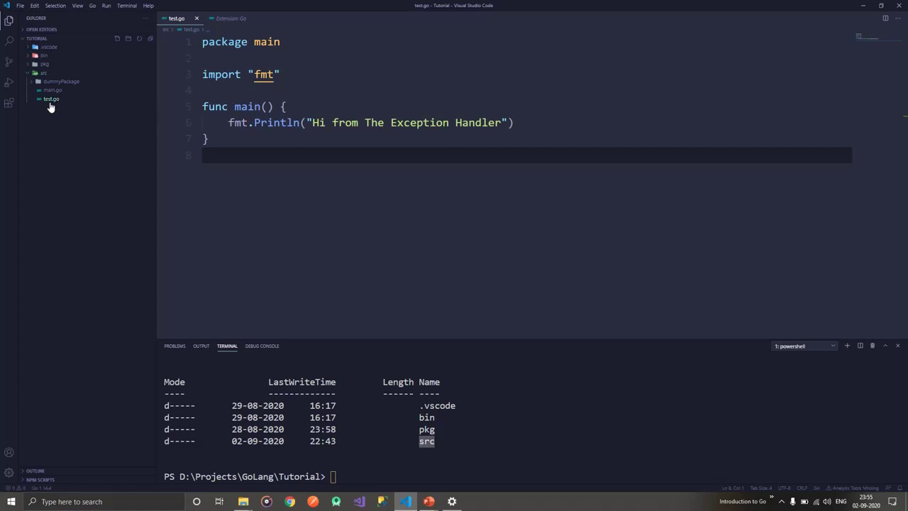
click(342, 114)
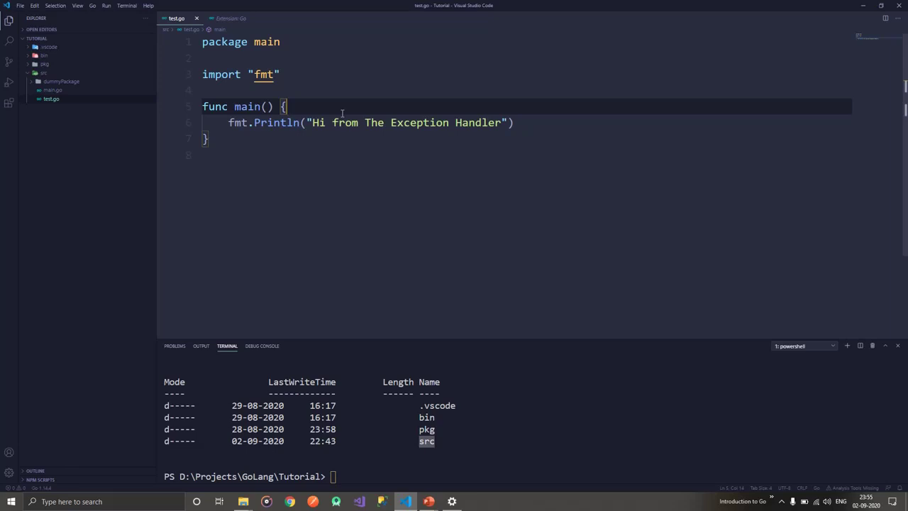
click(287, 44)
key(shift+Home)
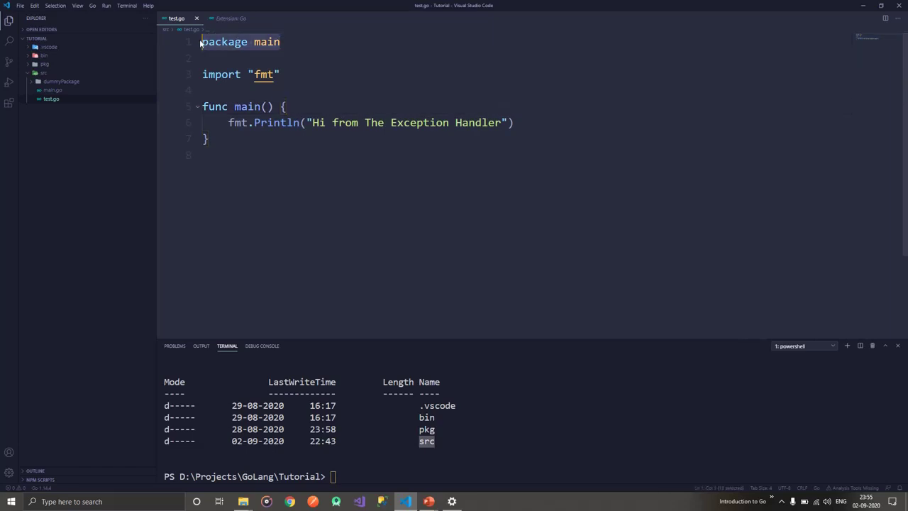
click(297, 44)
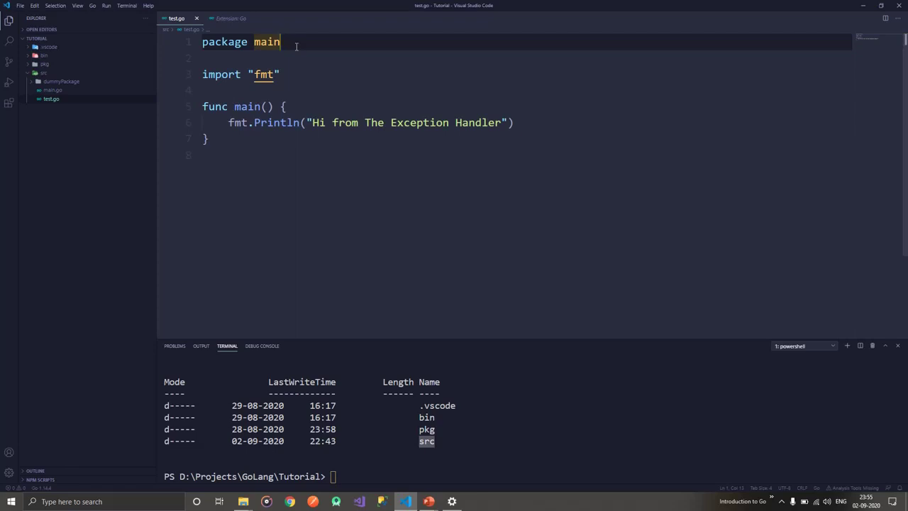
double_click(246, 108)
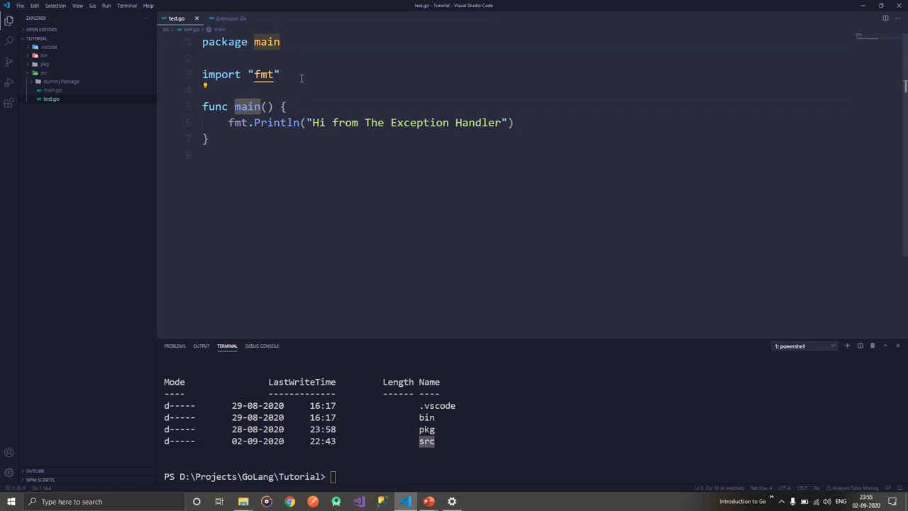
drag(282, 75, 264, 75)
double_click(264, 75)
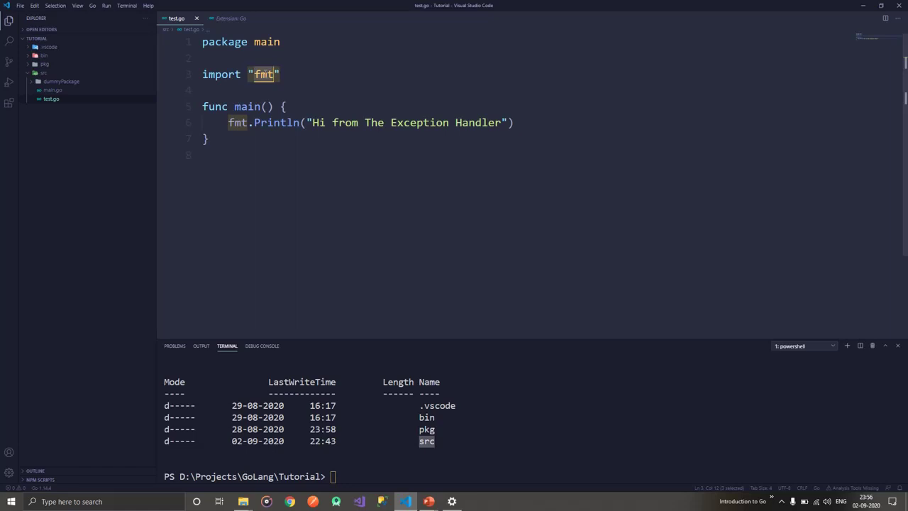
key(Left)
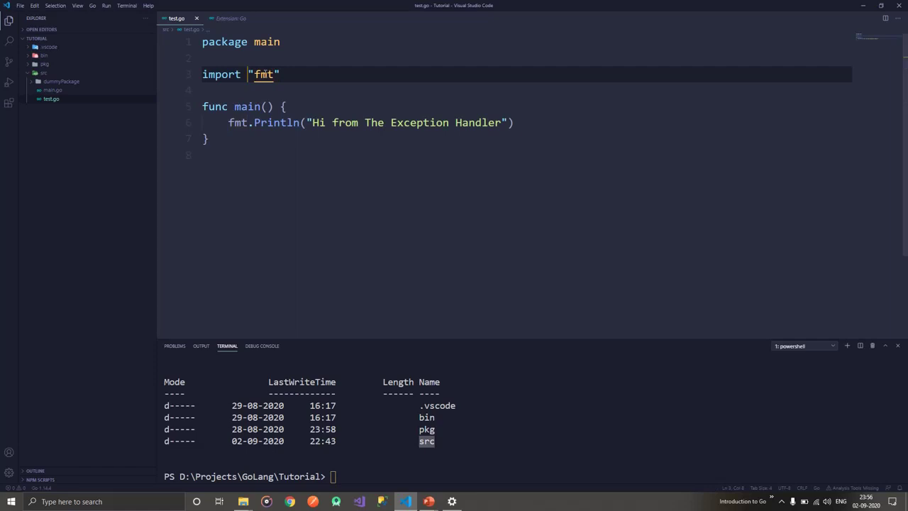
text(()
key(Return)
key(End)
key(Return)
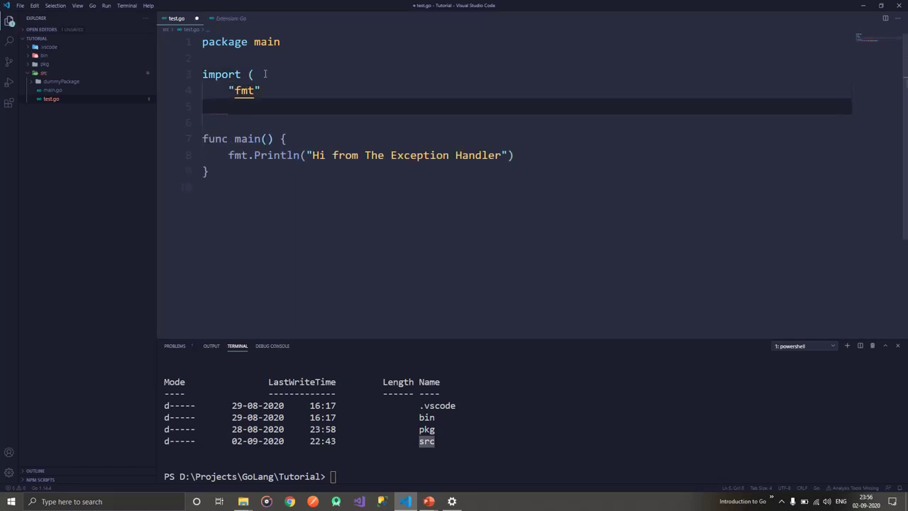
text())
key(Up)
key(End)
key(Return)
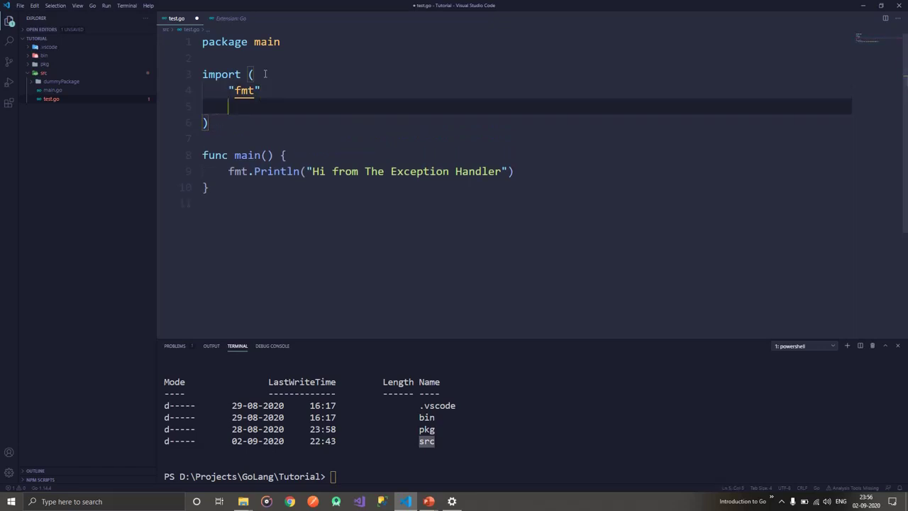
text("net/ht)
text(tp)
key(Down)
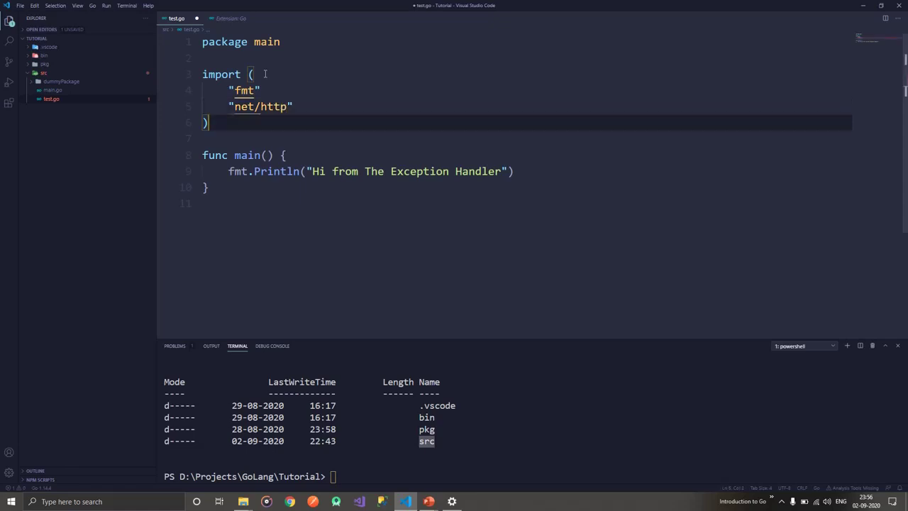
key(ctrl+s)
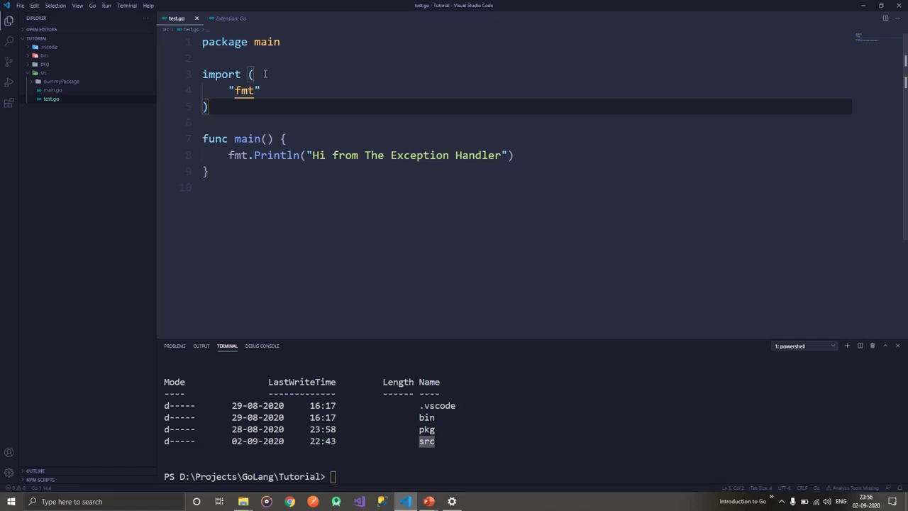
key(Down)
key(Down)
key(Down)
key(Down)
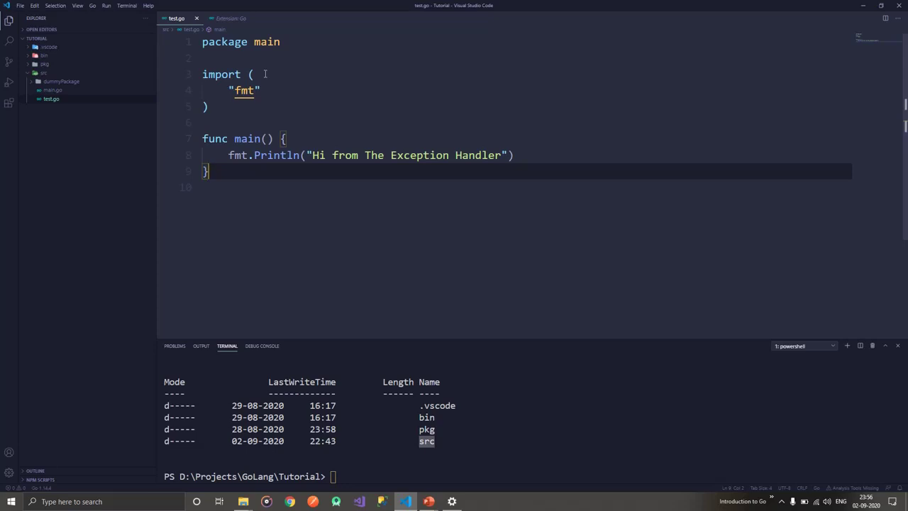
key(Up)
key(Up)
key(Up)
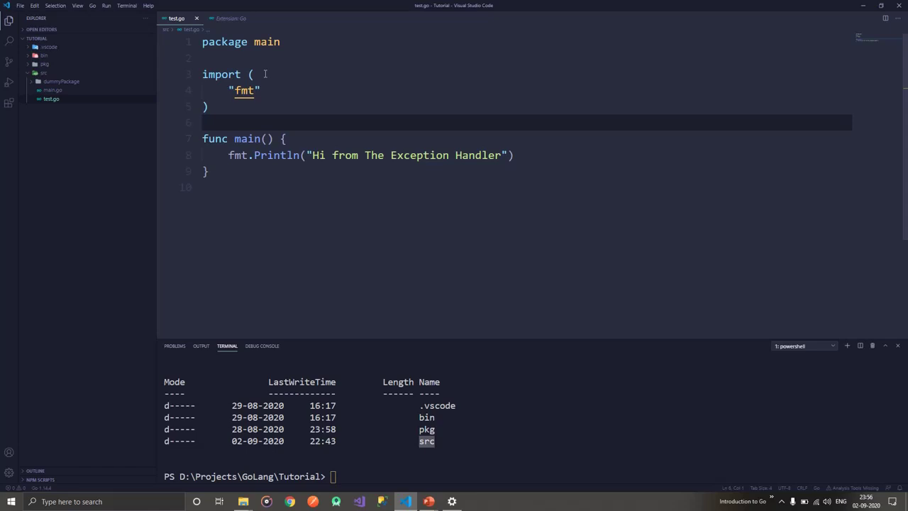
key(Up)
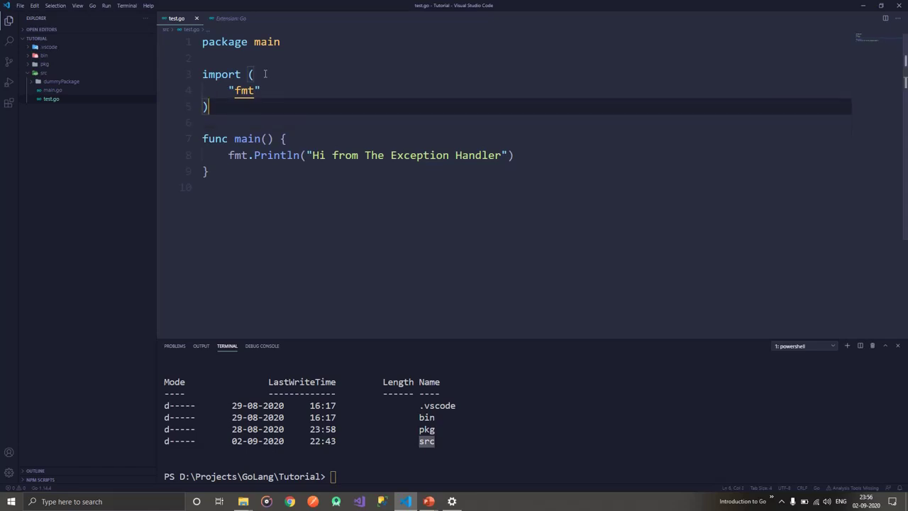
key(BackSpace)
key(BackSpace)
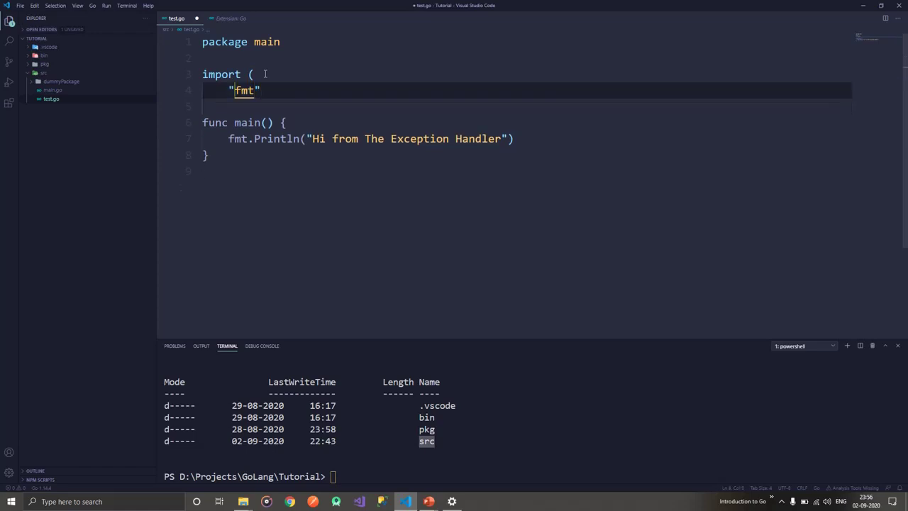
key(Home)
key(shift+Home)
key(BackSpace)
key(BackSpace)
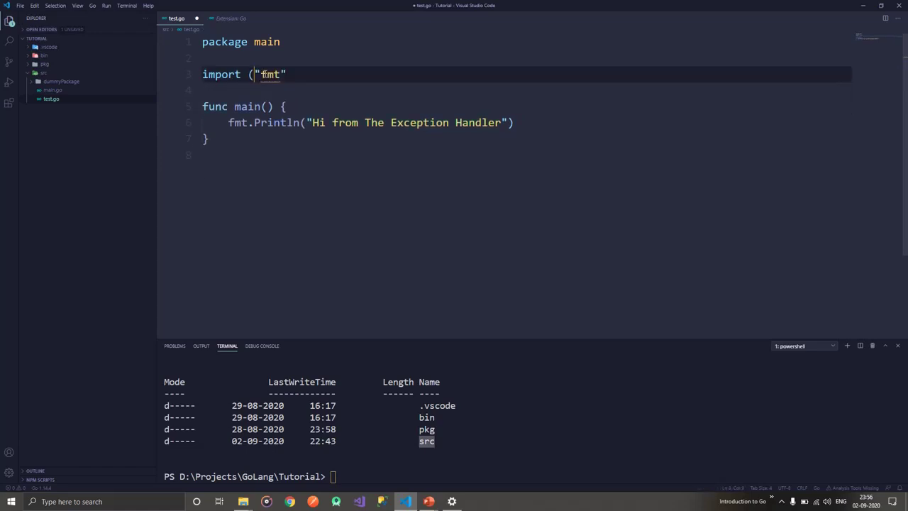
key(BackSpace)
key(ctrl+s)
click(266, 135)
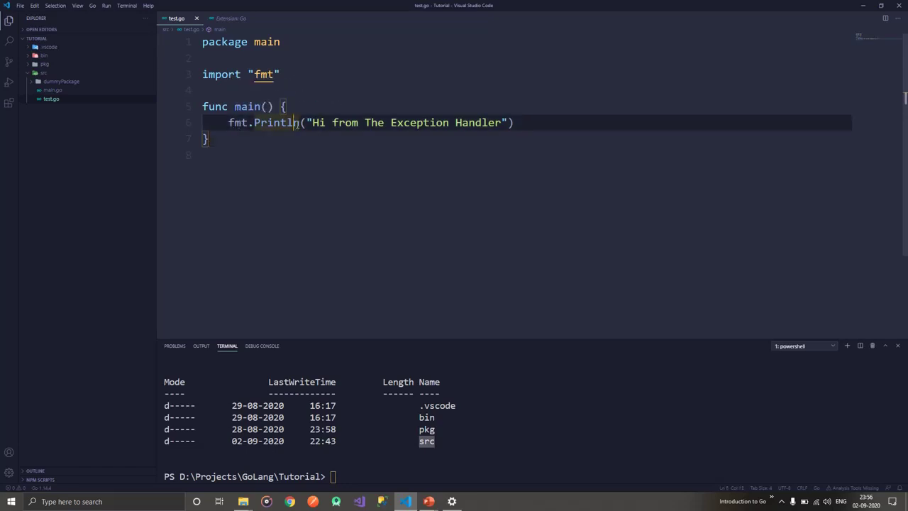
drag(230, 123, 523, 122)
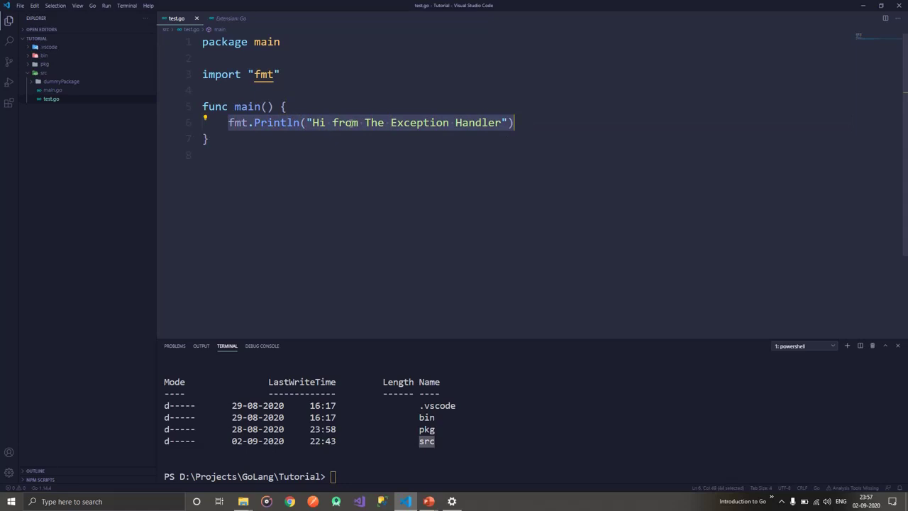
Step: Run go run .\src\test.go, fixing the test.got typo, to print 'Hi from The Exception Handler'
click(538, 435)
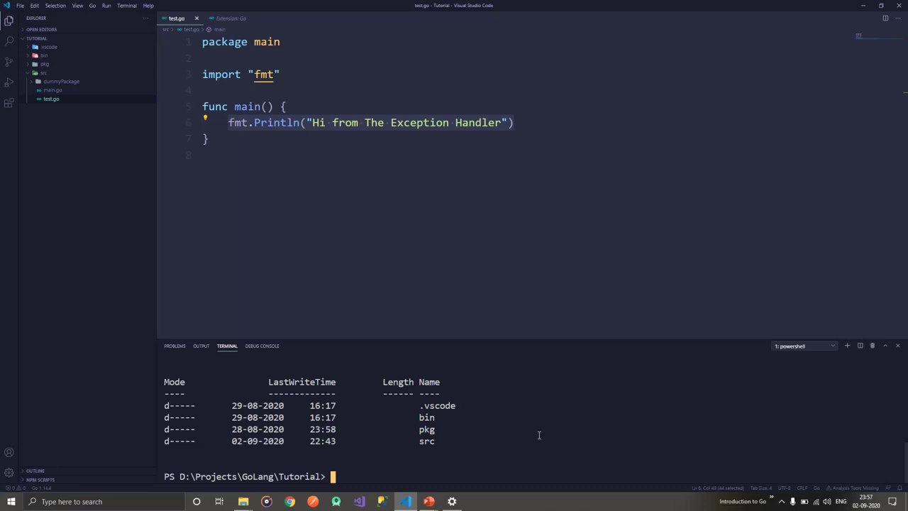
text(go run)
text(.\src\test.got)
key(Return)
key(Up)
key(BackSpace)
key(Return)
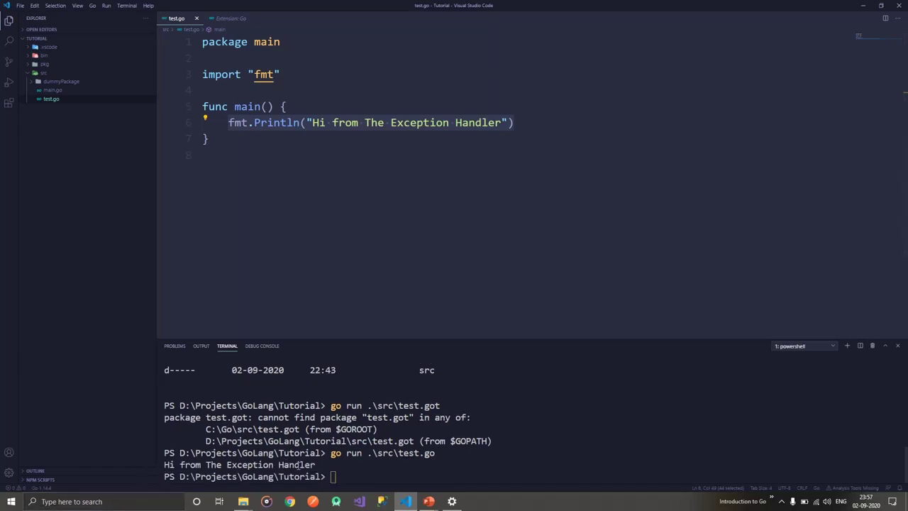
drag(317, 465, 164, 465)
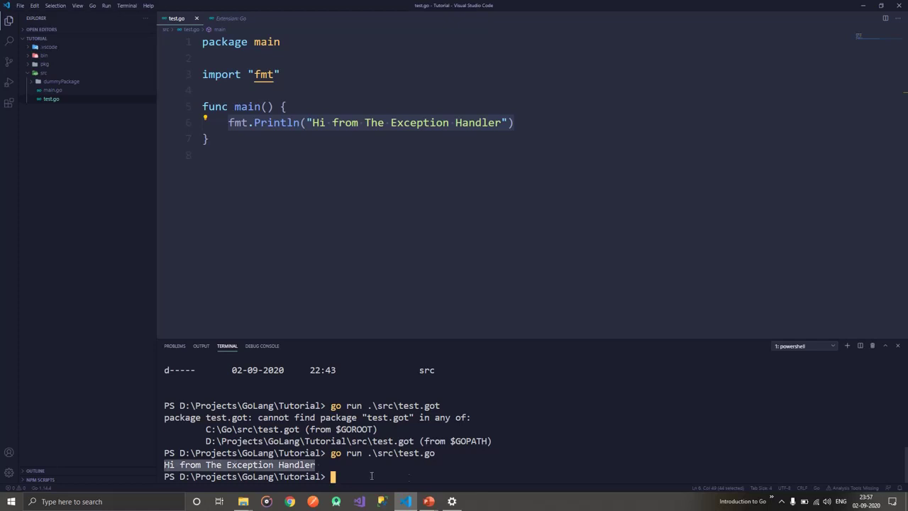
drag(441, 405, 353, 406)
click(339, 430)
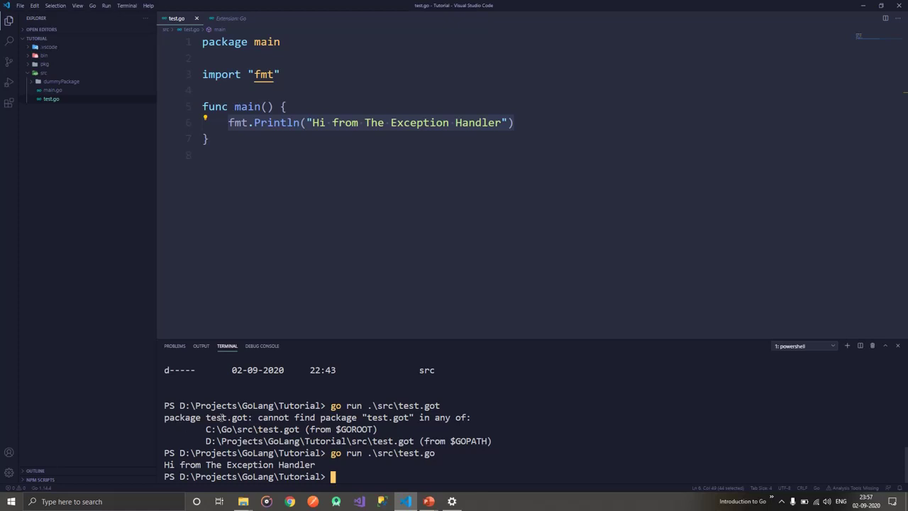
drag(313, 417, 364, 417)
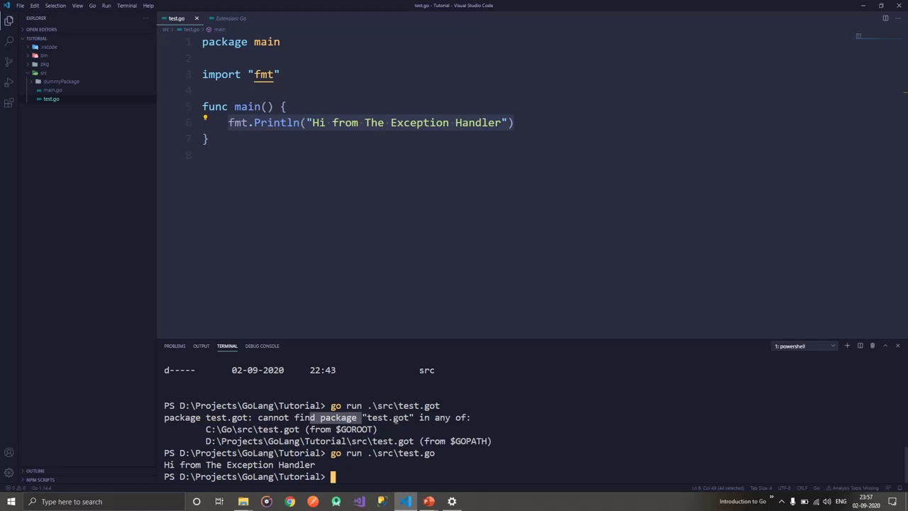
drag(206, 429, 253, 431)
double_click(353, 430)
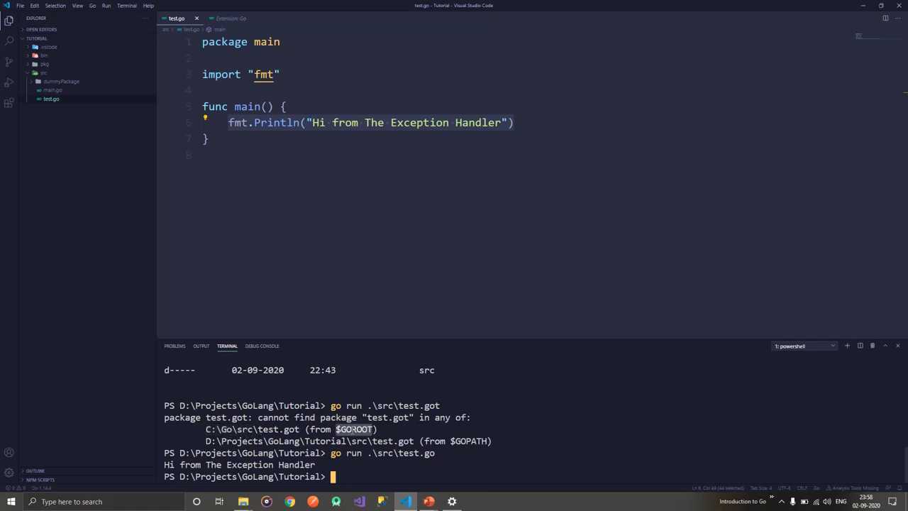
double_click(258, 429)
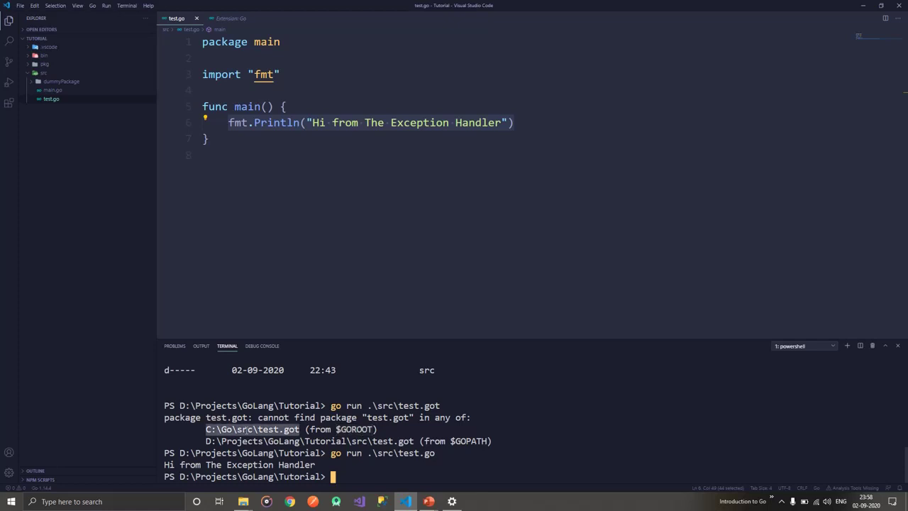
click(207, 430)
drag(206, 429, 254, 429)
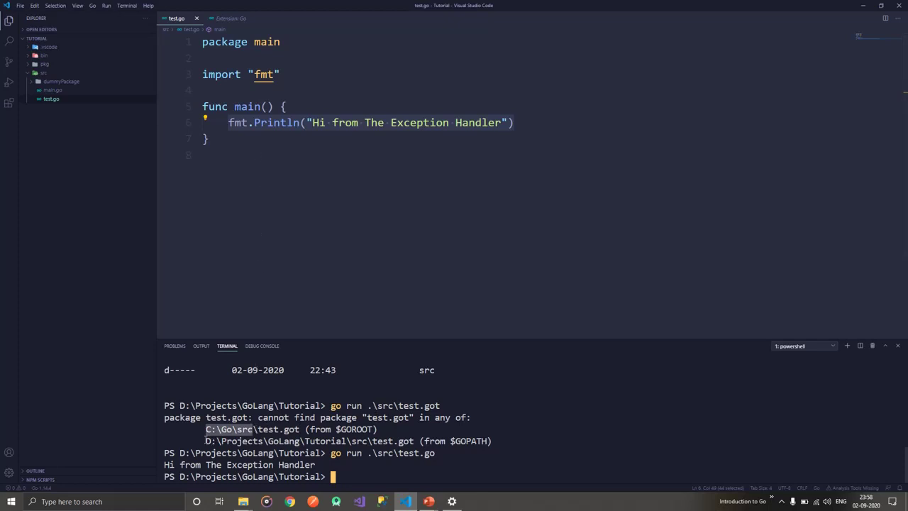
drag(206, 441, 346, 441)
drag(450, 440, 483, 441)
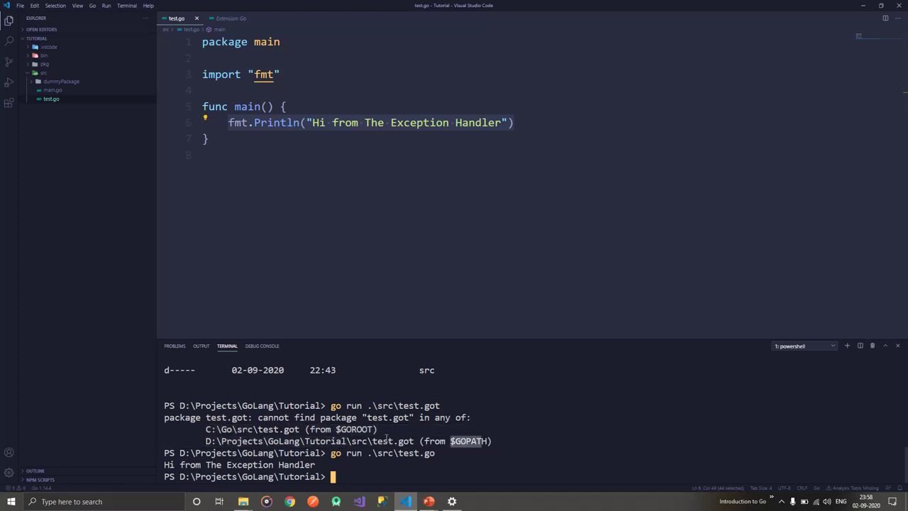
drag(348, 440, 368, 442)
click(363, 441)
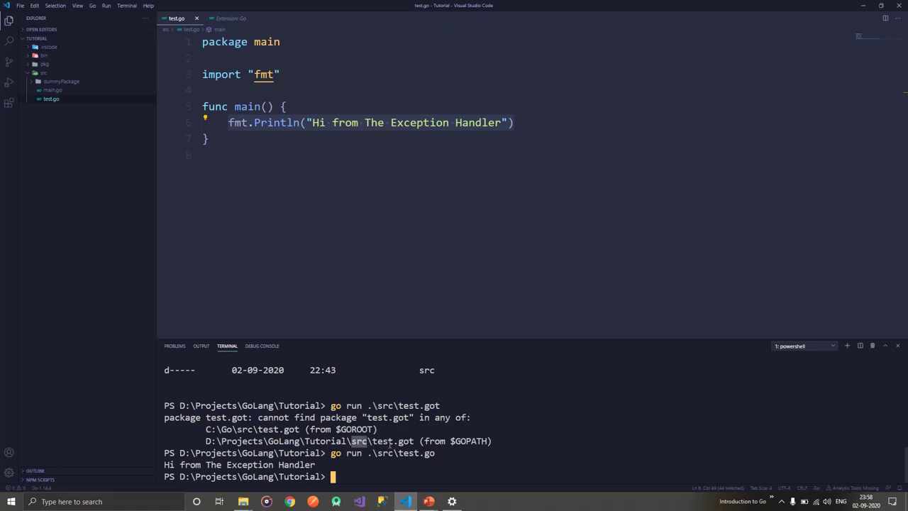